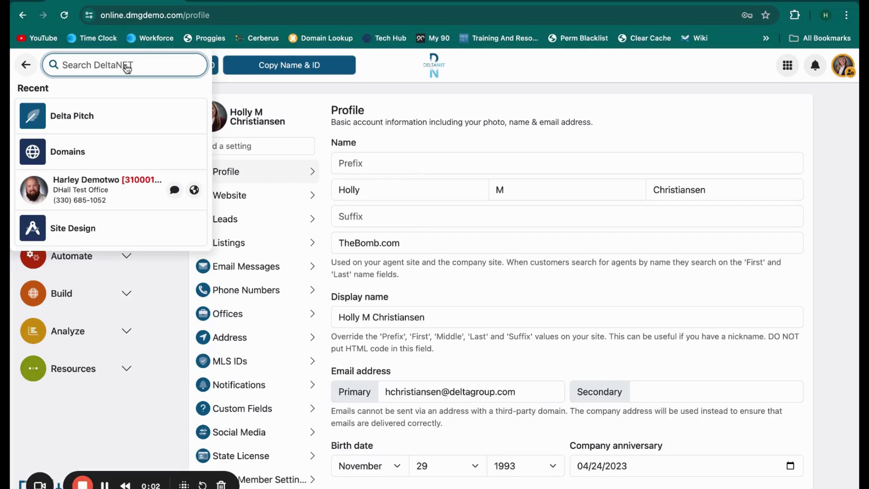
- Find and open the Domains page, and choose to set up a domain that is already owned
type("doma")
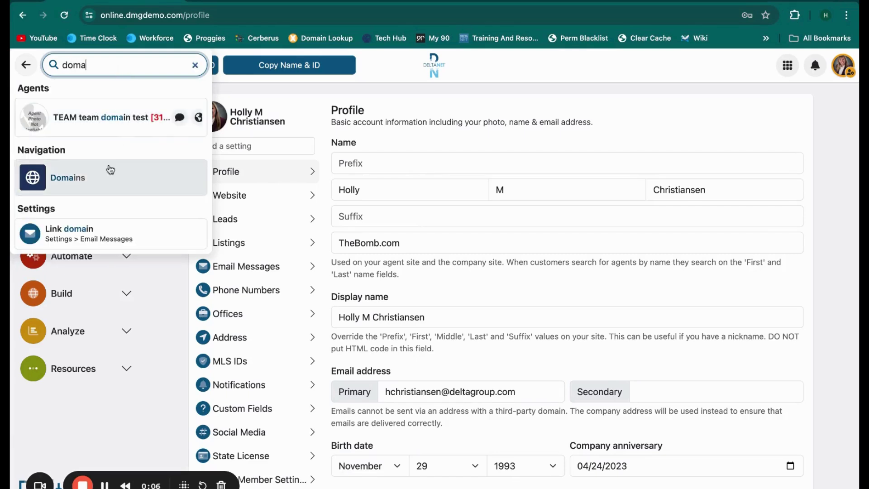
left_click(89, 176)
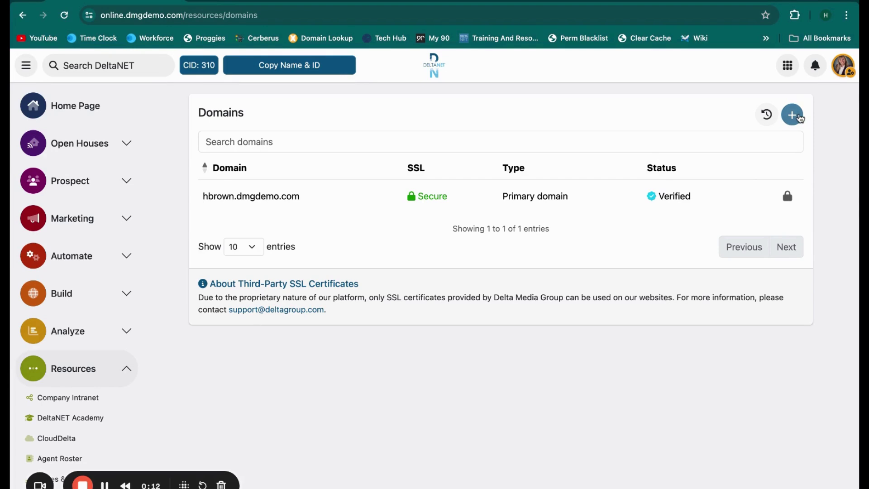
left_click(800, 117)
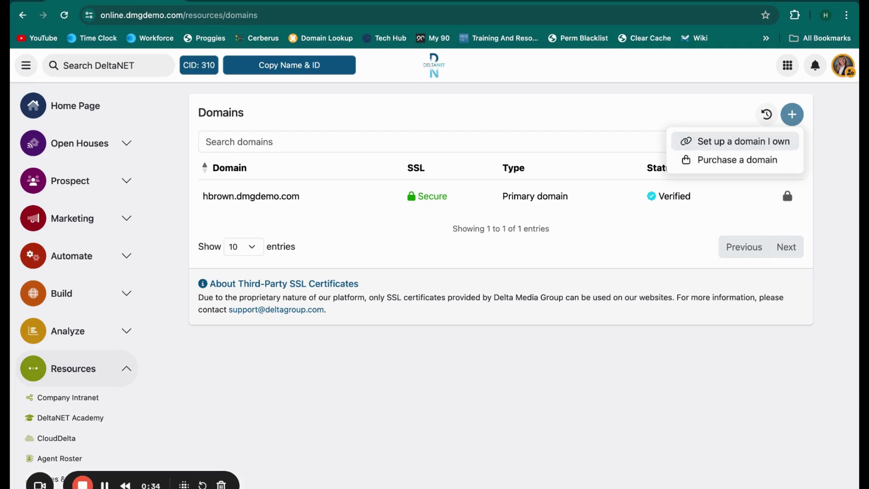
left_click(743, 141)
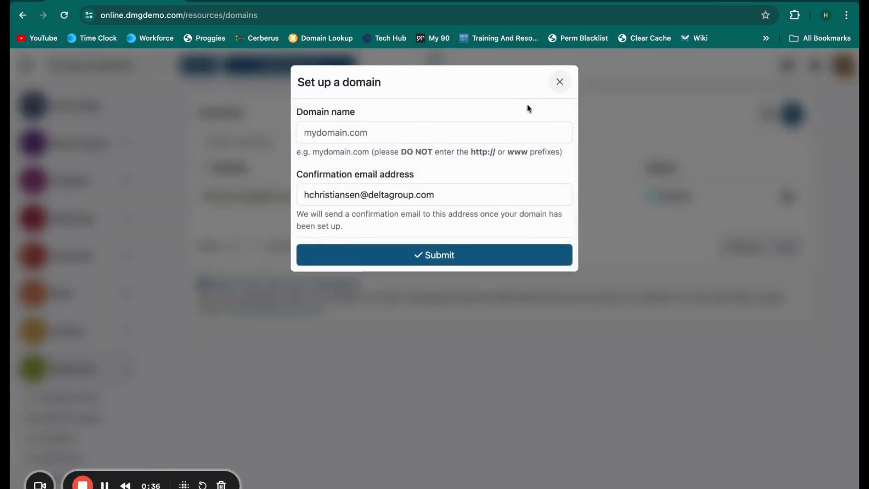
- Enter hollymay.com as the domain name and submit the domain setup request with the prefilled confirmation email
left_click(435, 138)
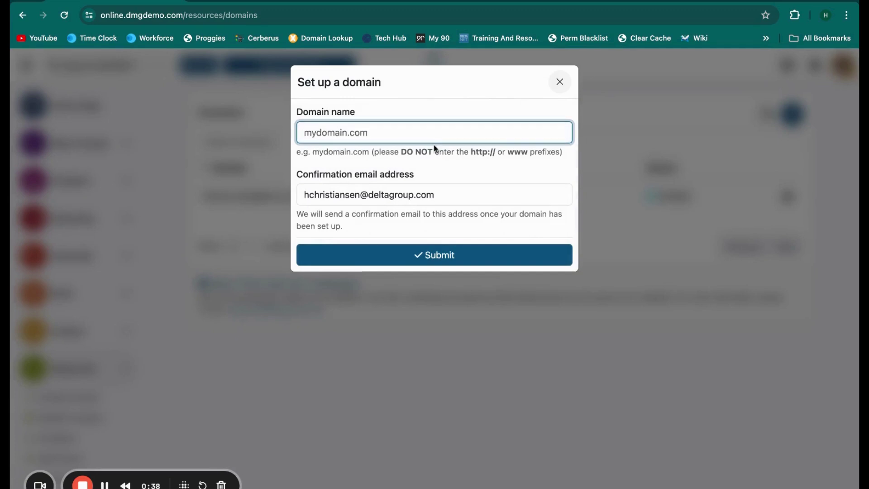
left_click(404, 117)
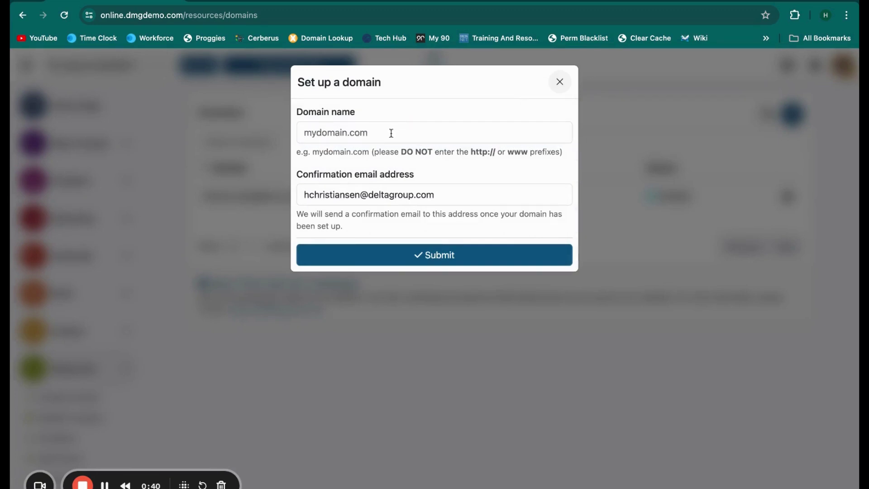
left_click(392, 132)
type("holl")
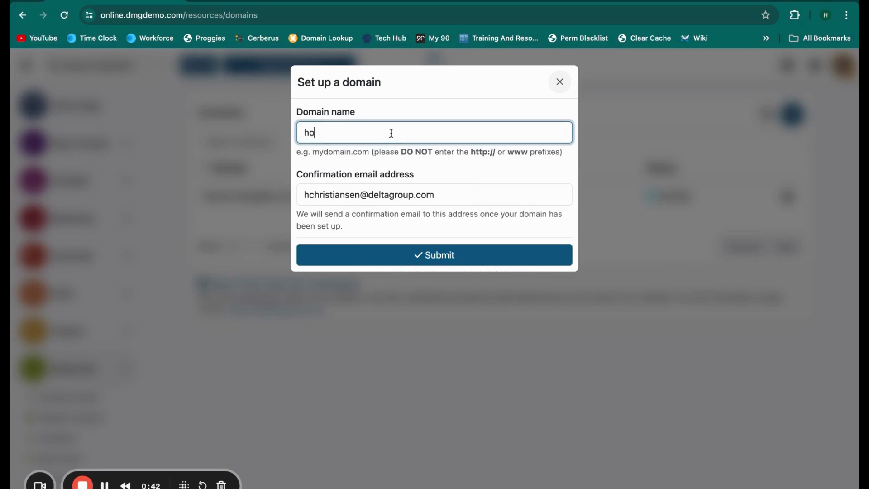
left_click(331, 170)
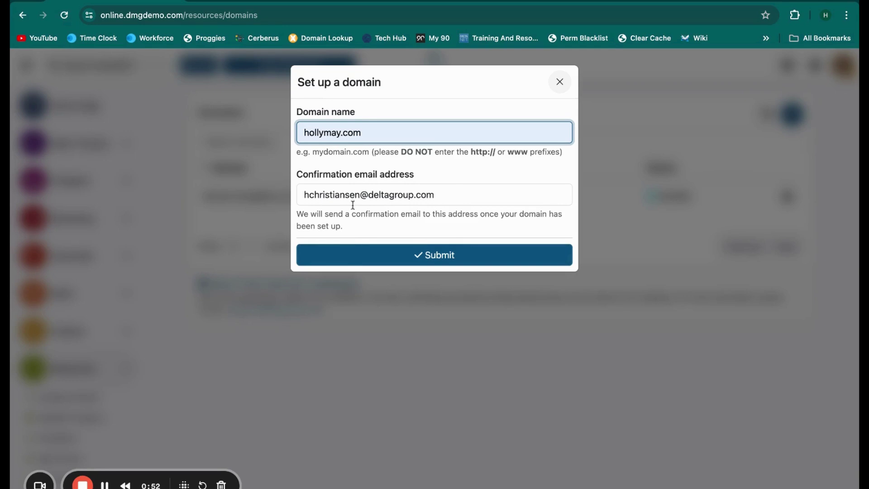
left_click(420, 256)
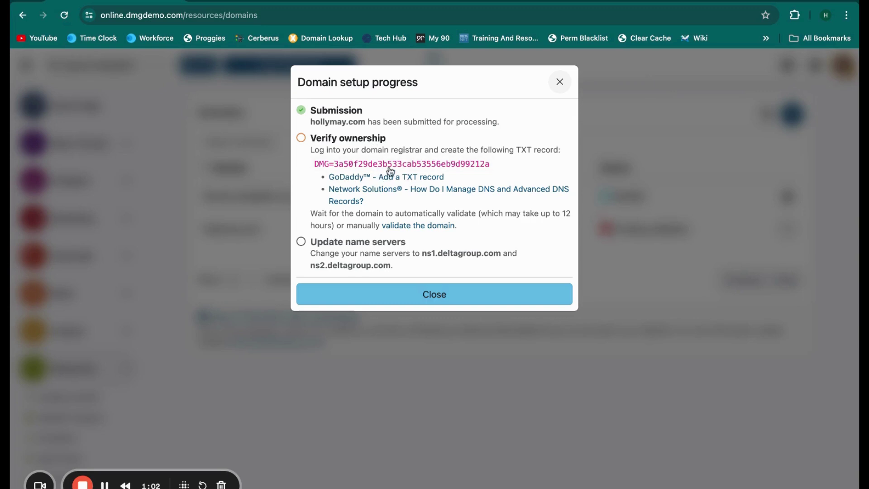
- Copy the TXT record for ownership verification, switch to GoDaddy and open DNS management for wolfarth.dev
left_click(461, 165)
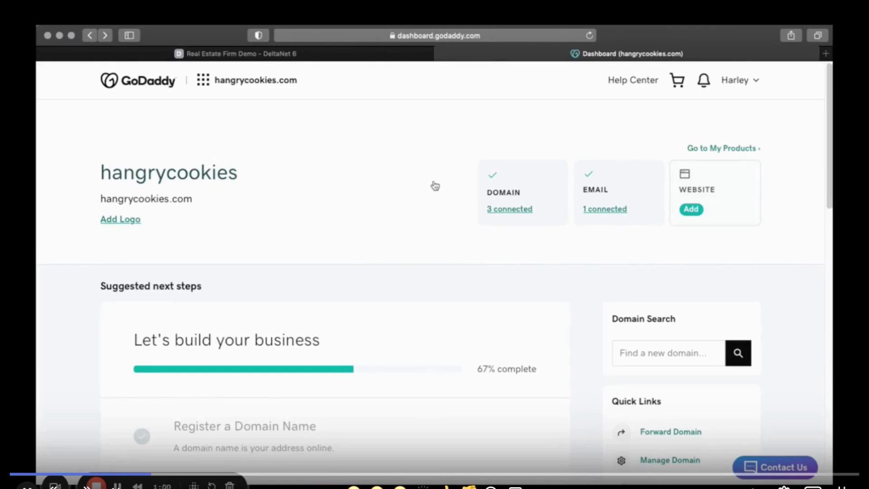
left_click(204, 80)
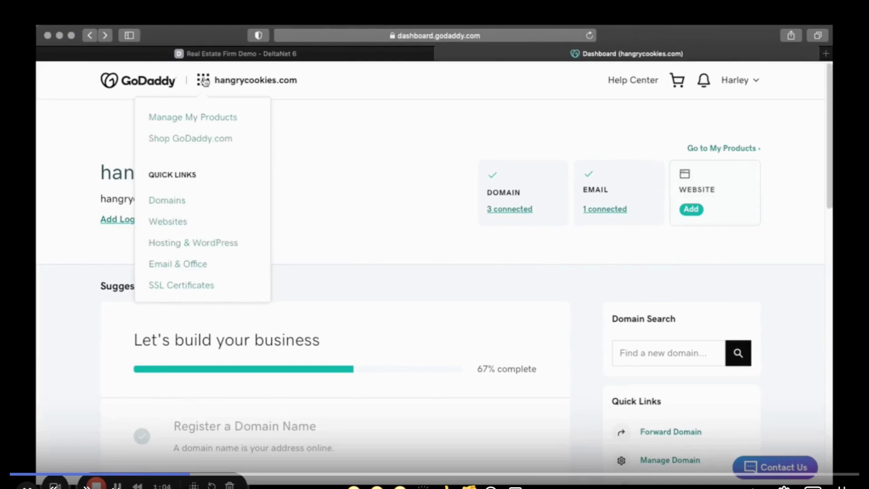
left_click(165, 201)
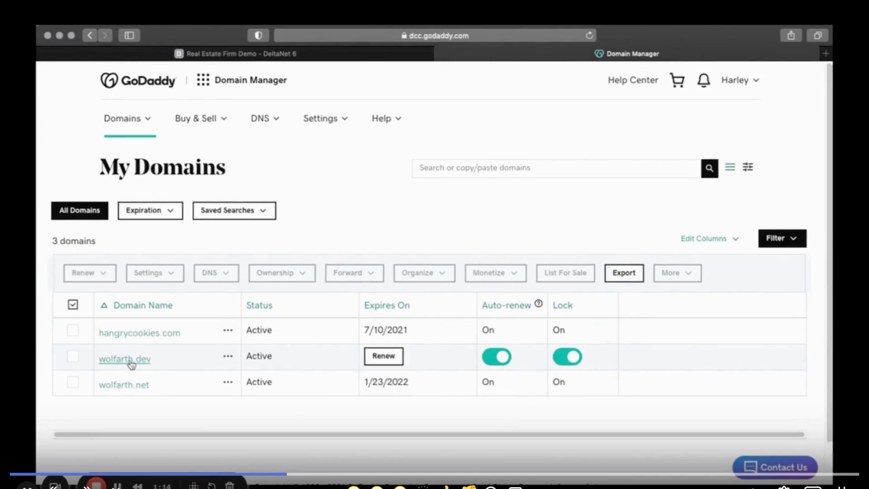
left_click(227, 357)
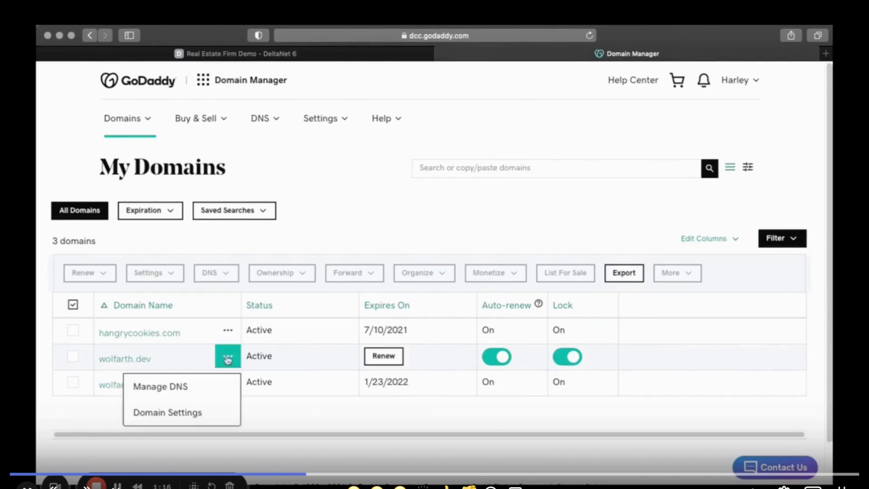
left_click(162, 387)
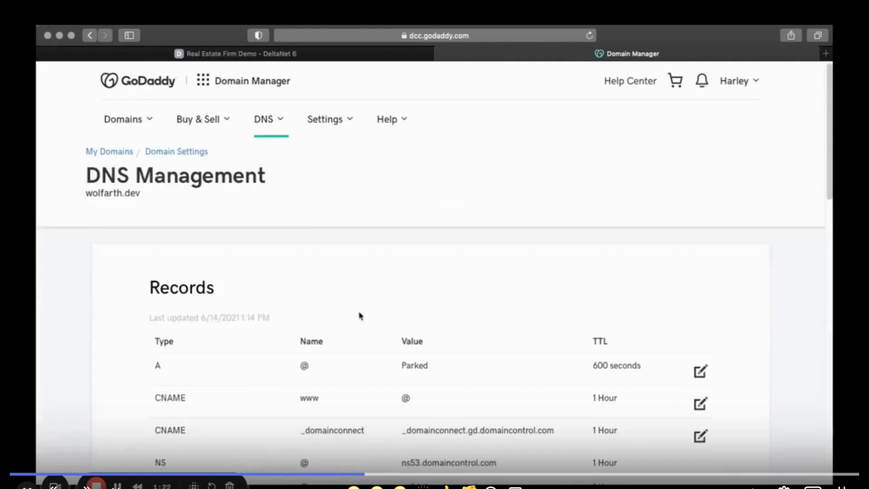
- Add a new DNS record of type TXT to the records of wolfarth.dev
scroll(408, 290, "down", 2)
scroll(403, 285, "down", 2)
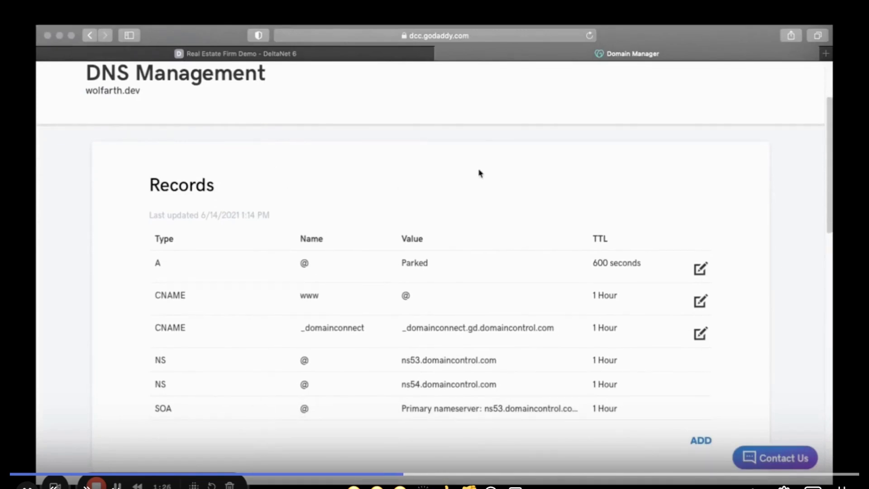
scroll(670, 254, "down", 1)
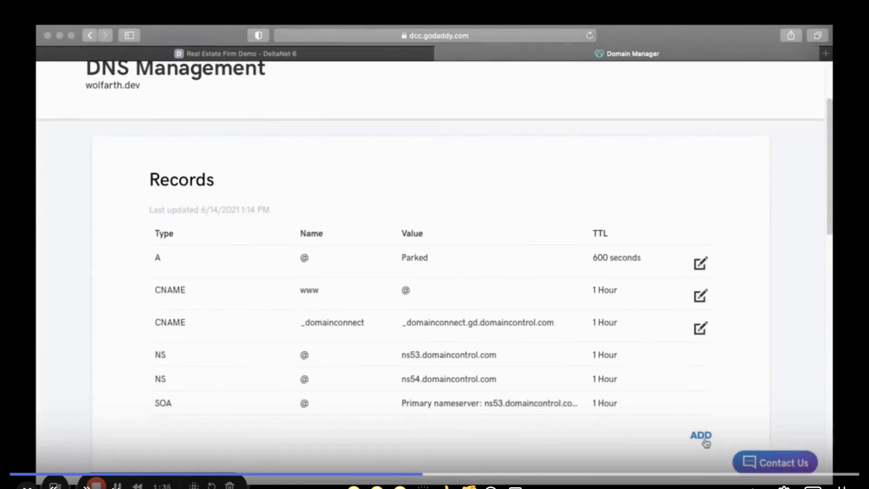
left_click(702, 440)
scroll(498, 362, "down", 5)
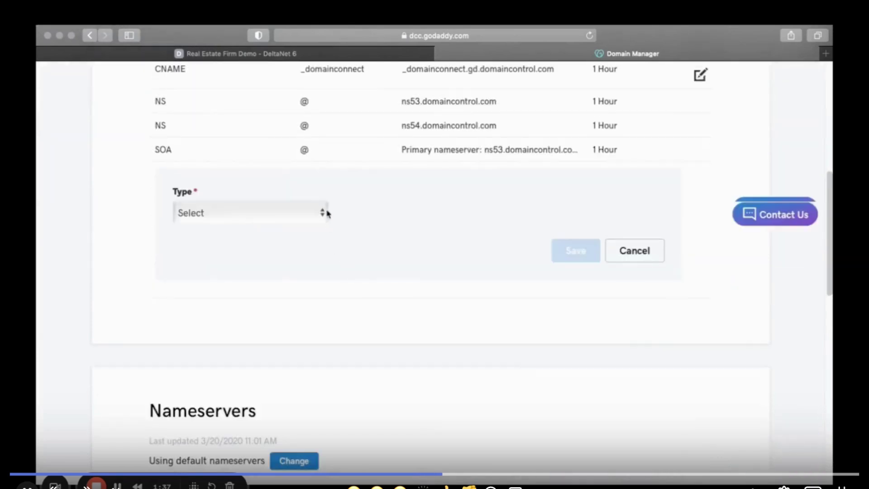
left_click(323, 213)
left_click(235, 278)
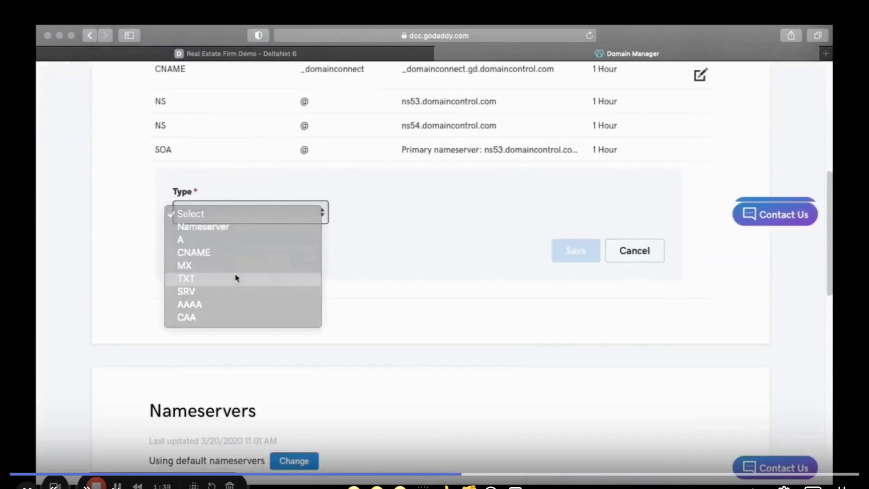
- Set the TXT record's host to @ and paste the copied verification code as the TXT value
left_click(354, 212)
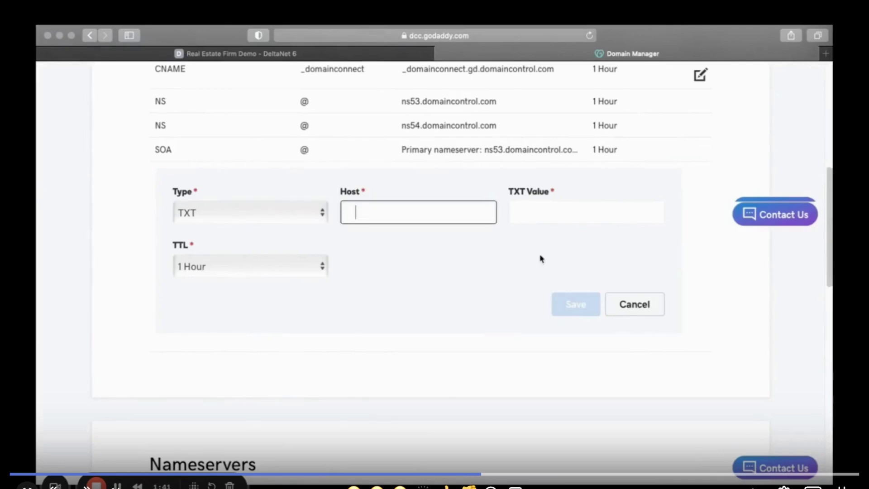
type("@")
left_click(533, 211)
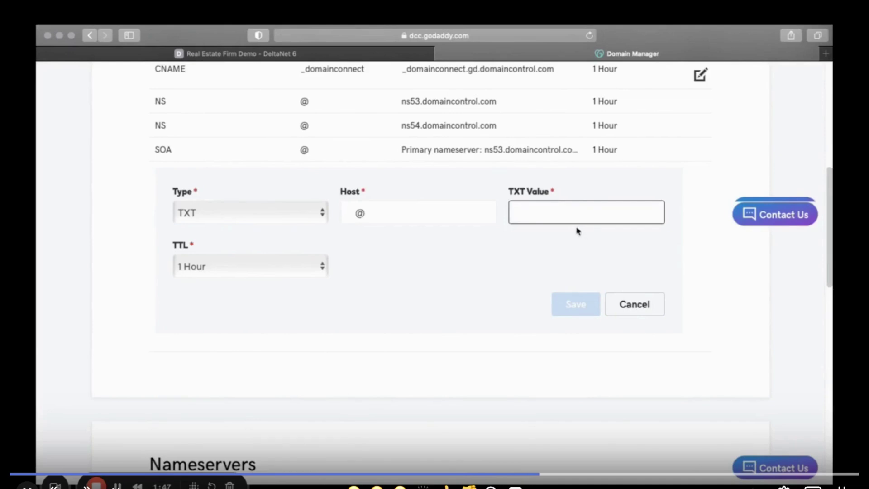
key("super+v")
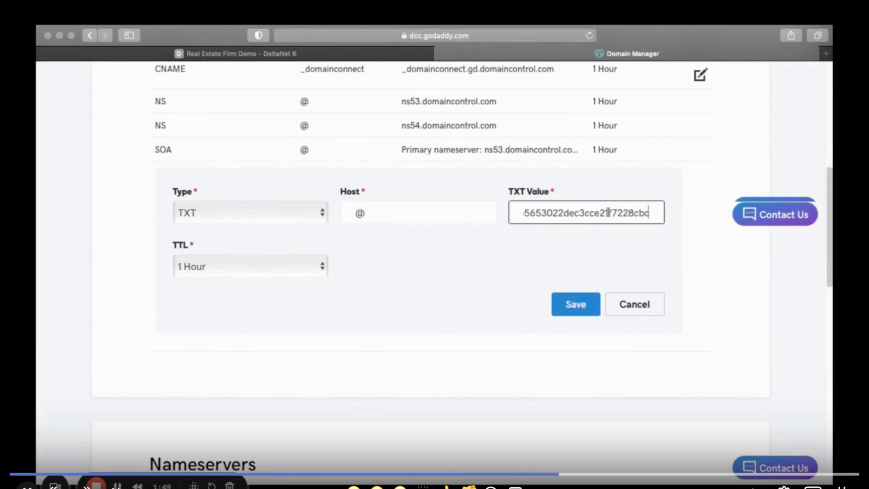
key("super+Left")
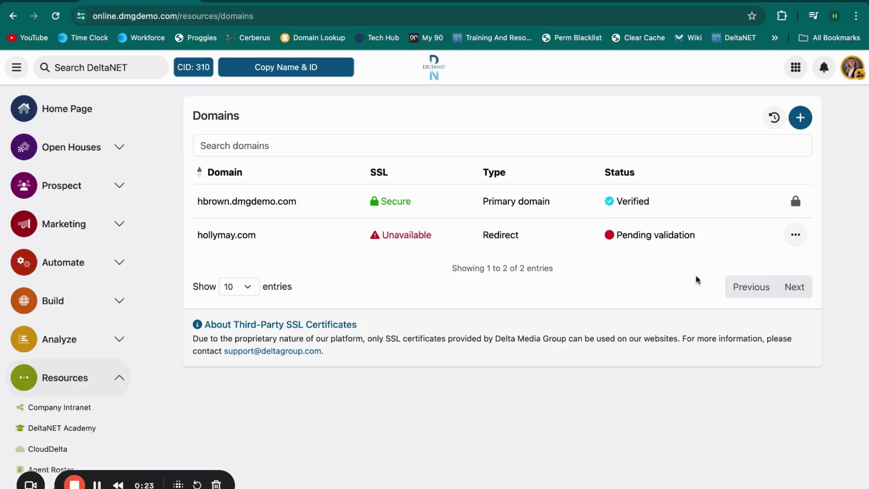
- Check the setup status of hollymay.com in DeltaNET and close the progress dialog
left_click(795, 234)
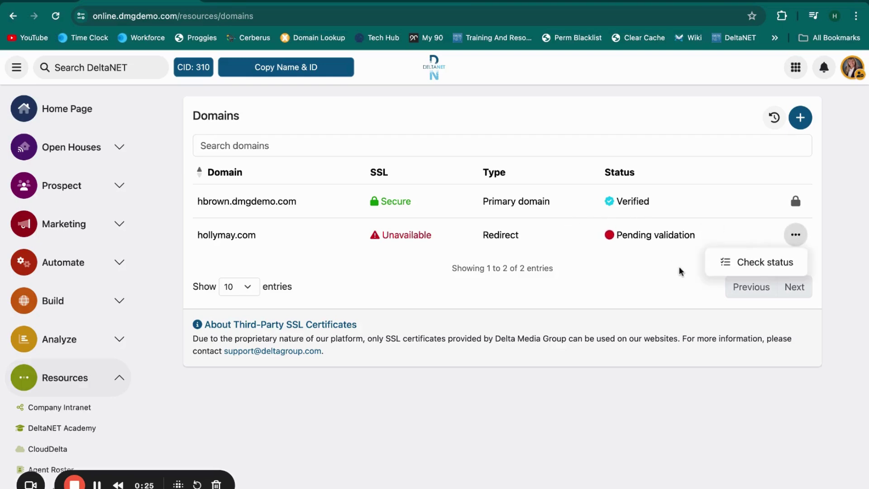
left_click(745, 263)
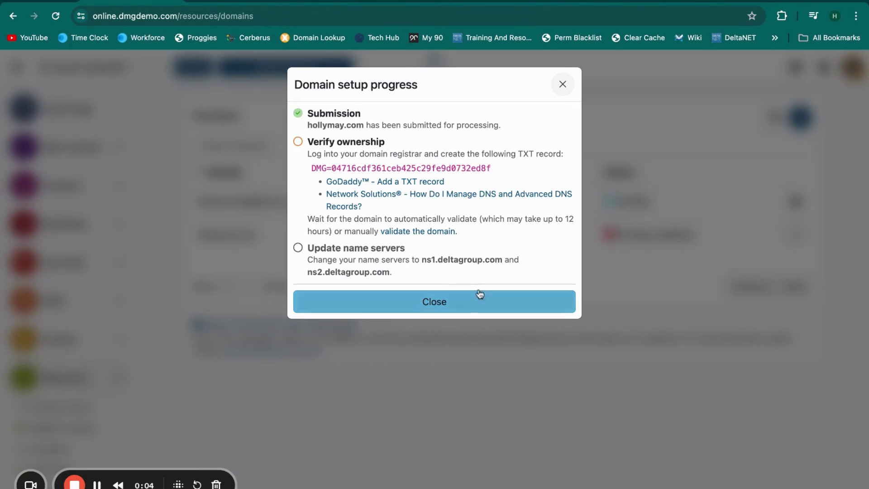
left_click(566, 86)
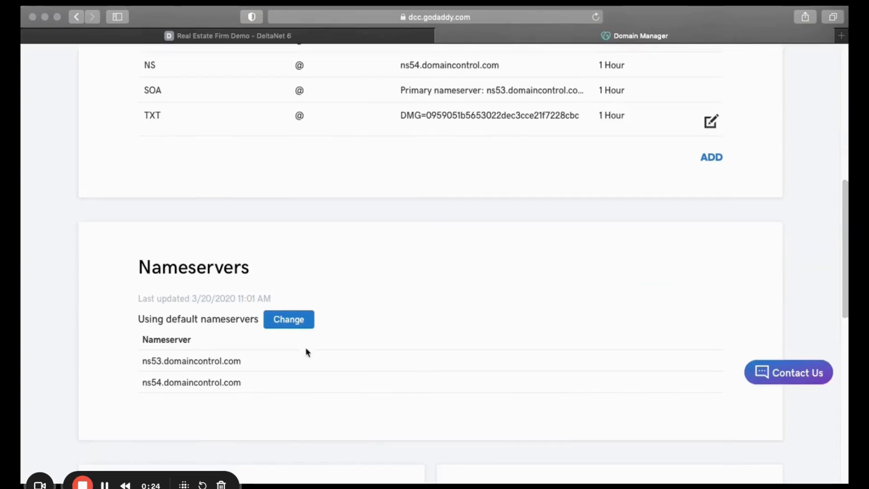
- Go back to the GoDaddy domain list and reopen DNS management for wolfarth.dev
scroll(306, 349, "up", 10)
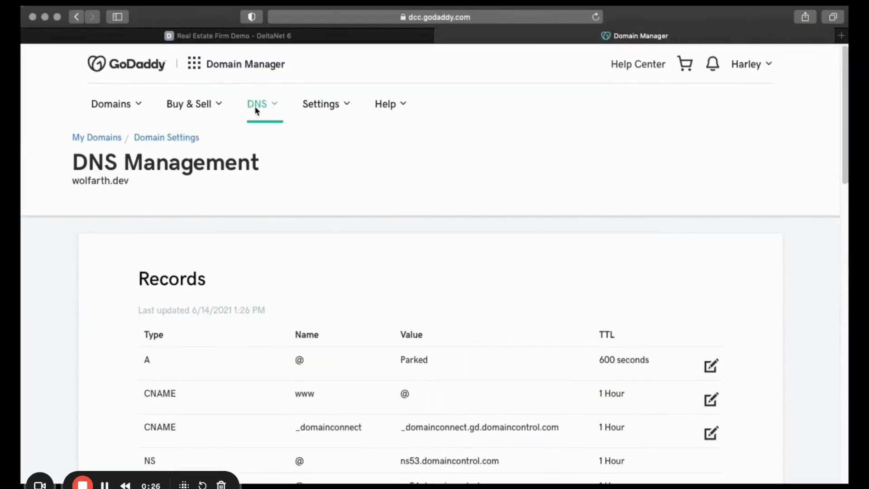
left_click(194, 64)
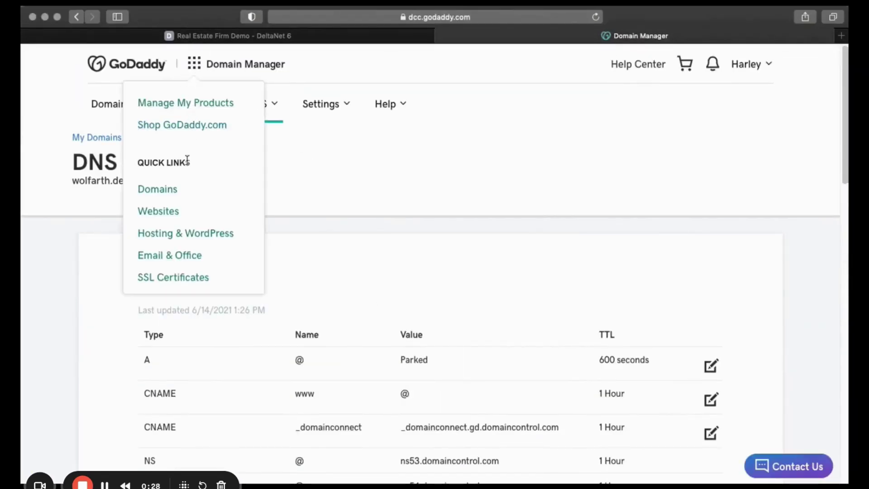
left_click(164, 189)
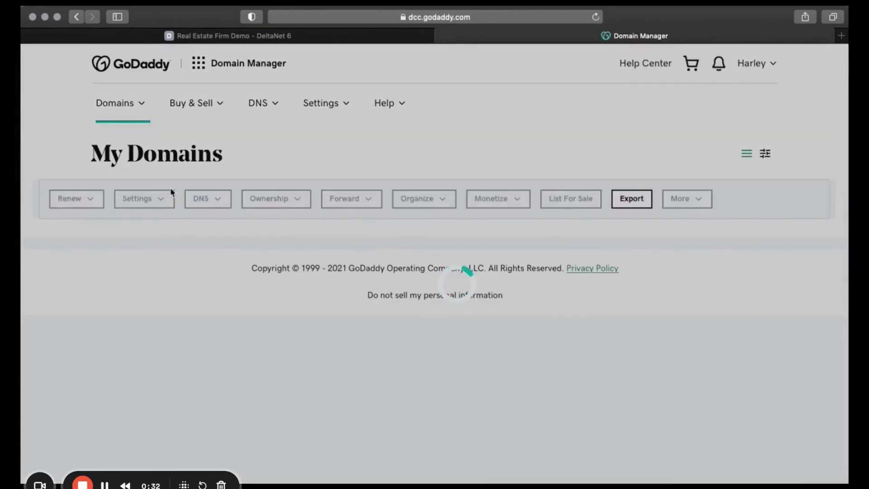
scroll(170, 190, "down", 2)
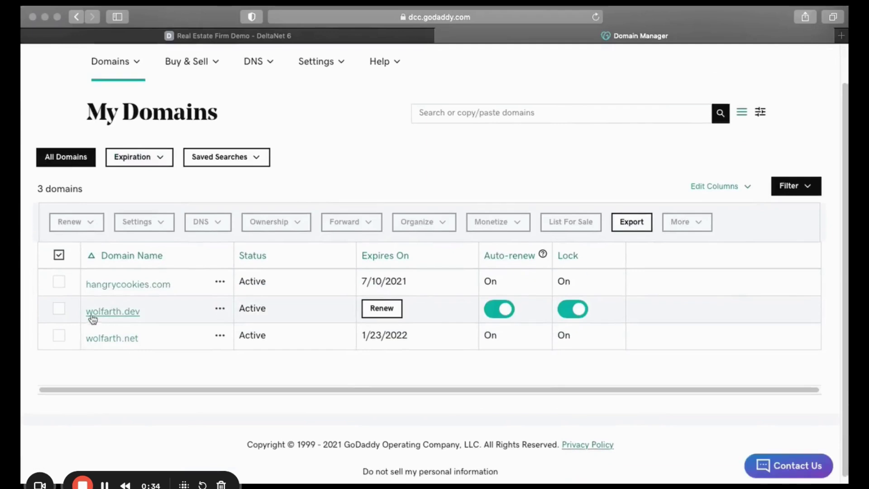
left_click(220, 310)
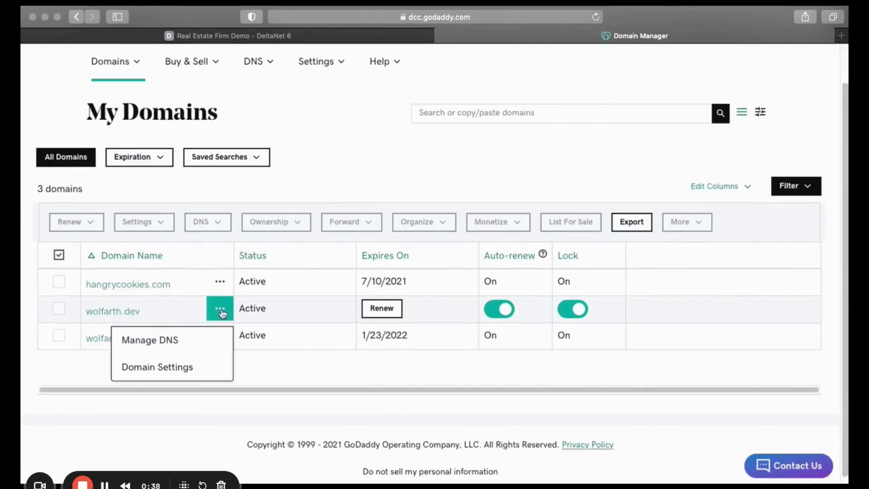
left_click(148, 344)
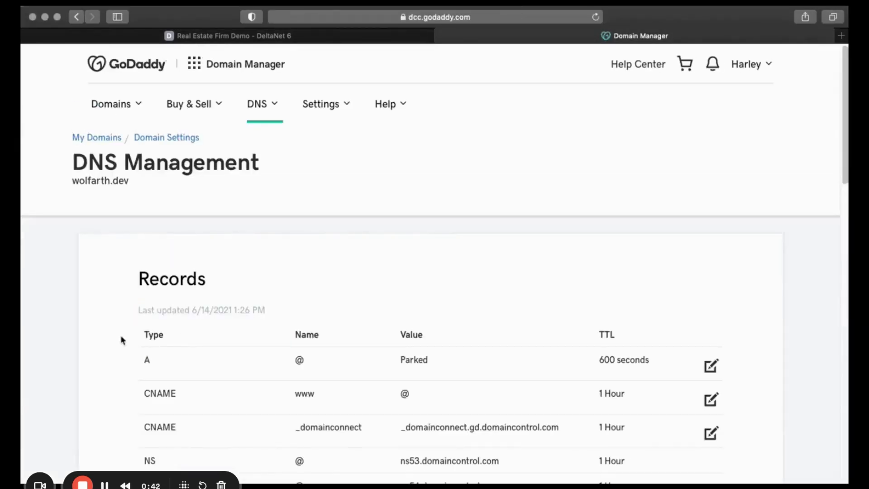
- Start changing the nameservers of wolfarth.dev and choose to enter custom nameservers
scroll(136, 333, "down", 10)
scroll(155, 315, "down", 2)
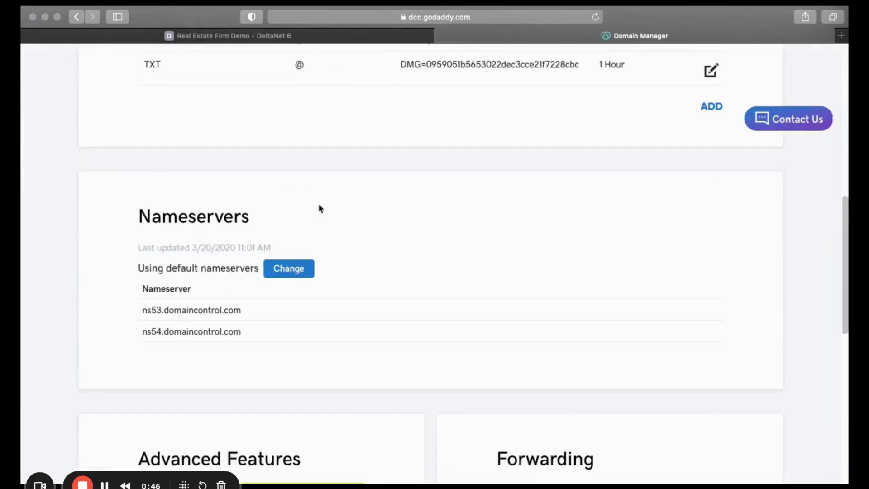
left_click(289, 269)
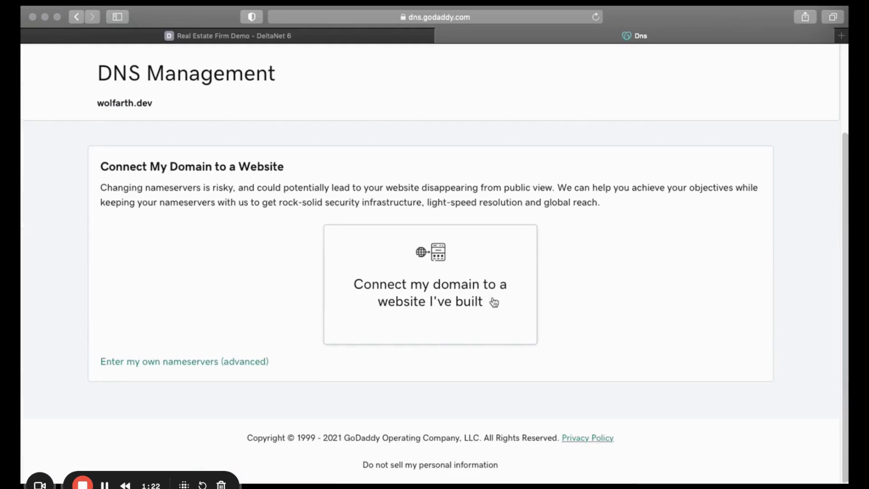
left_click(167, 363)
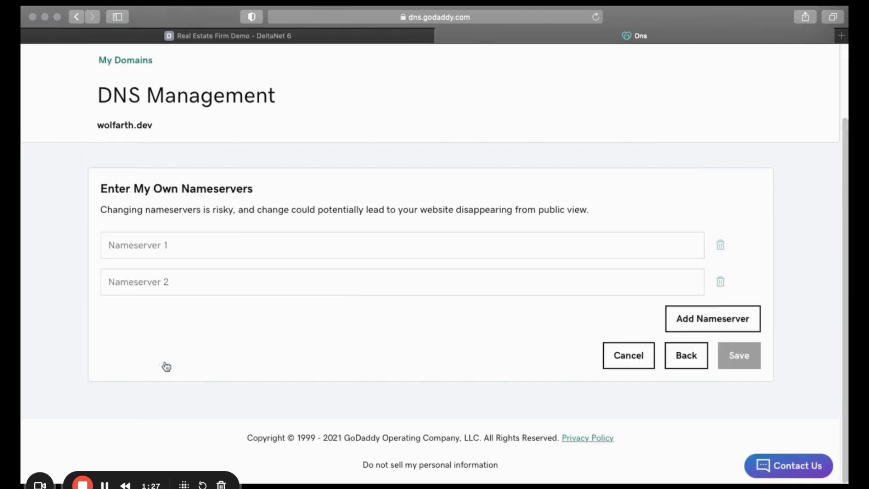
- Enter ns1.deltagroup.com as the first nameserver and ns2.deltagroup.com as the second
left_click(140, 244)
type("ns1")
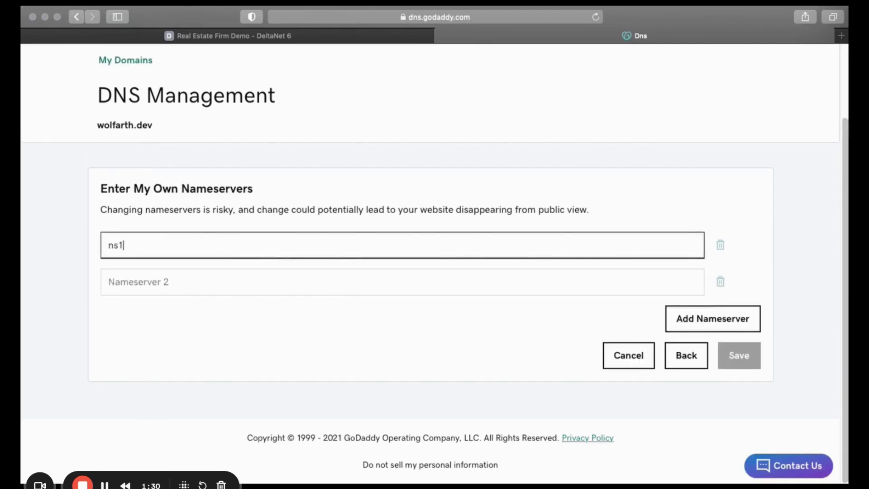
type(".deltagroup.com")
left_click(216, 274)
type("ns")
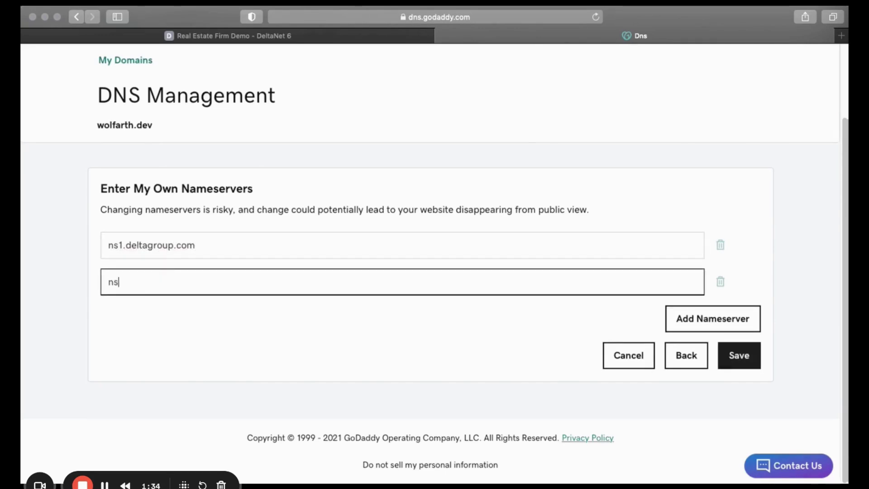
type("2.deltagroup.com")
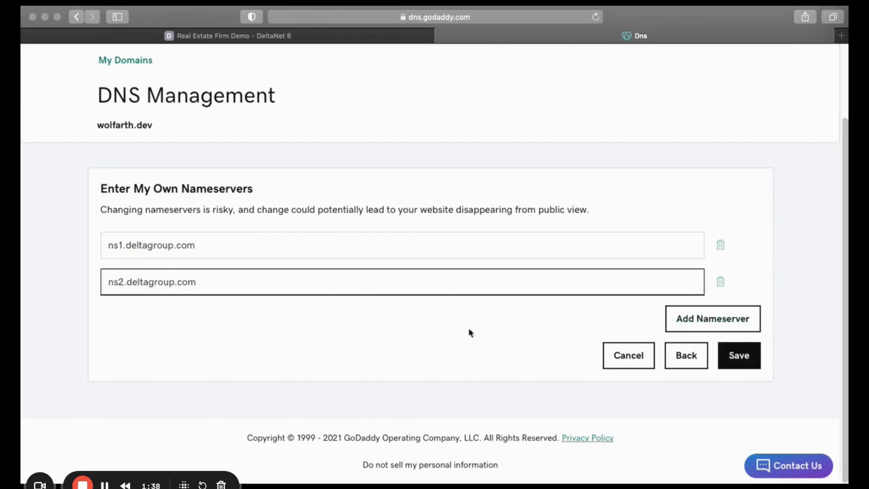
- Save the custom nameservers and consent to the nameserver update for wolfarth.dev
left_click(741, 362)
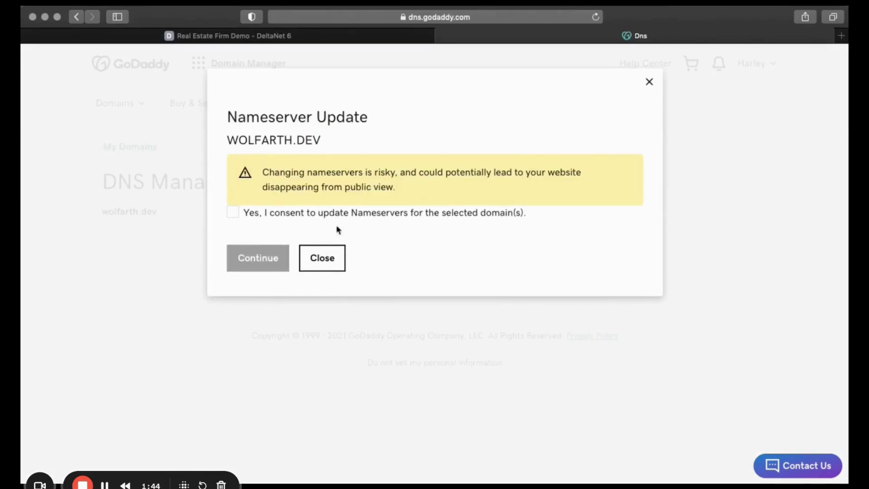
left_click(234, 213)
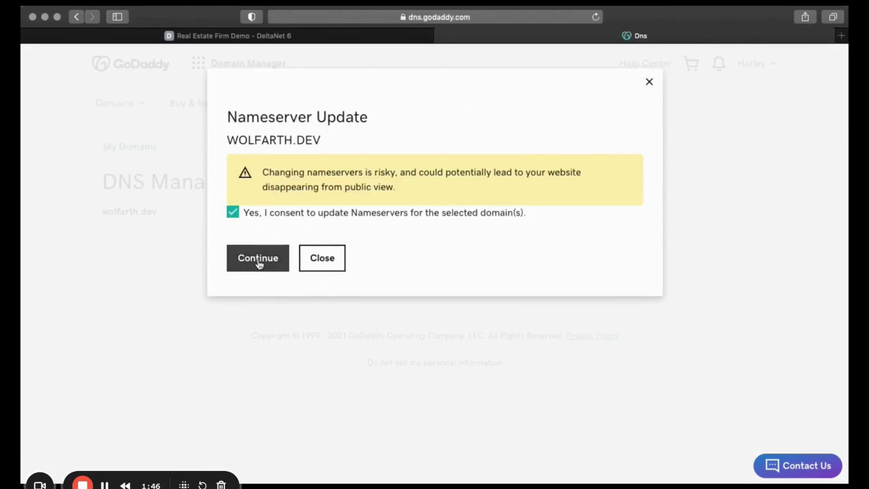
left_click(259, 265)
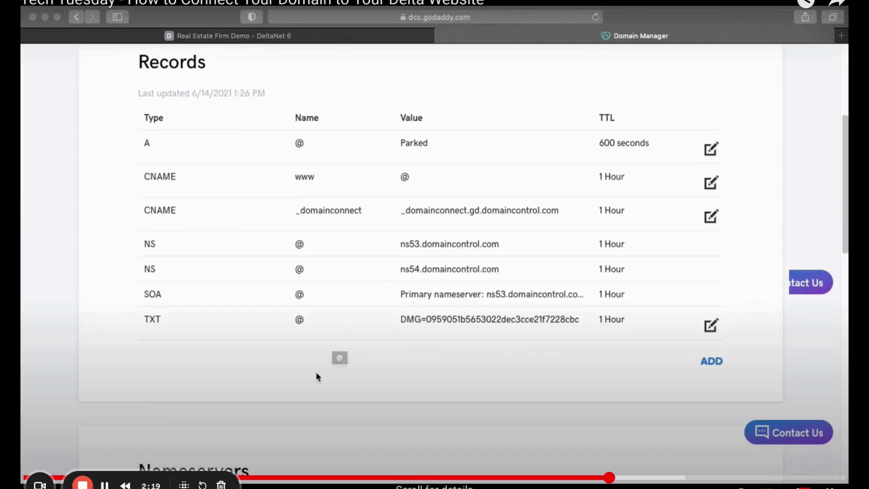
scroll(318, 377, "down", 5)
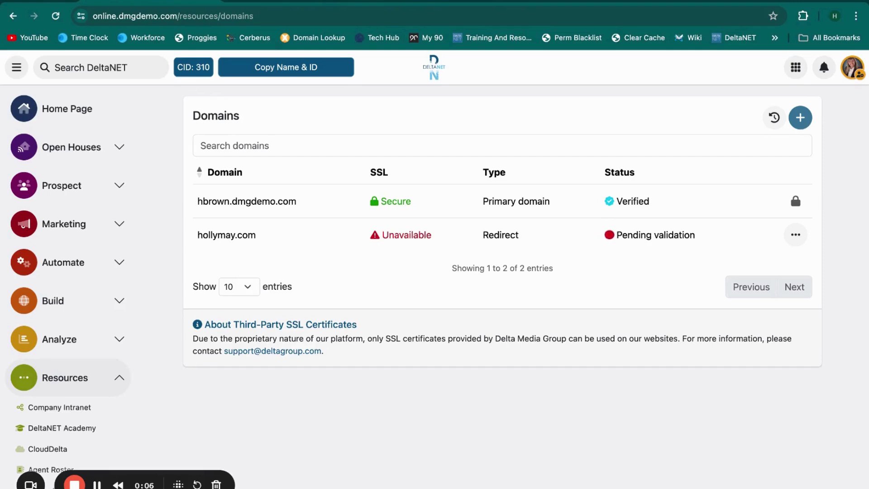
- In DeltaNET, start purchasing a domain, check the availability of hollymaymay.com and continue to the registrant contact form
left_click(801, 117)
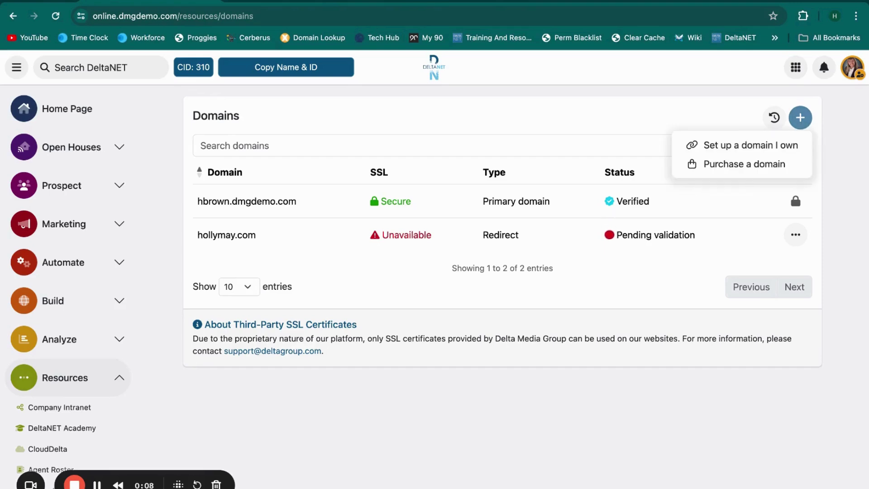
left_click(768, 165)
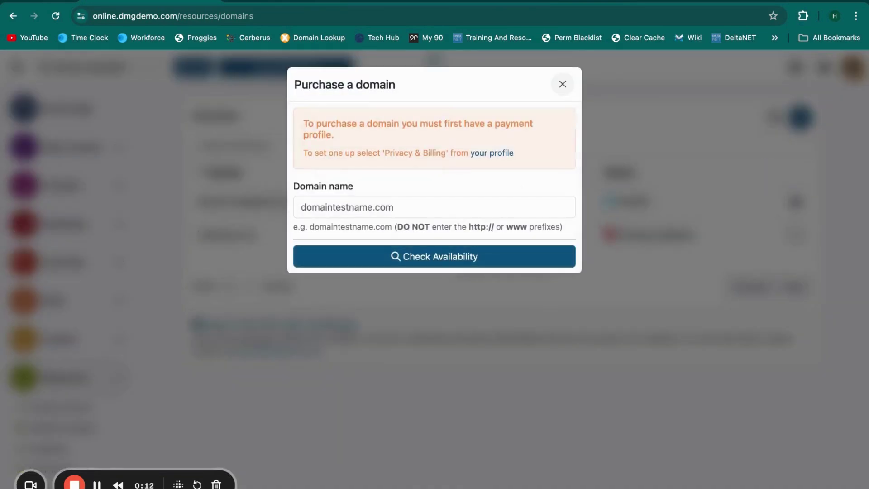
left_click(442, 205)
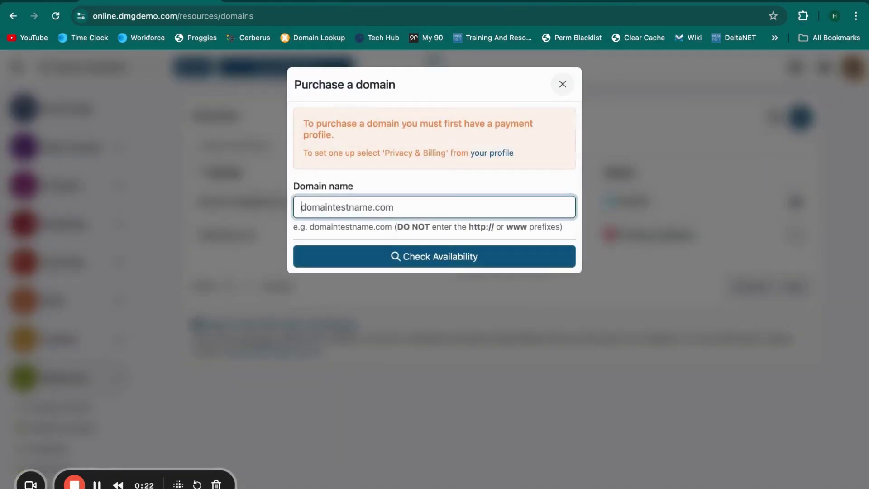
type("hollymay")
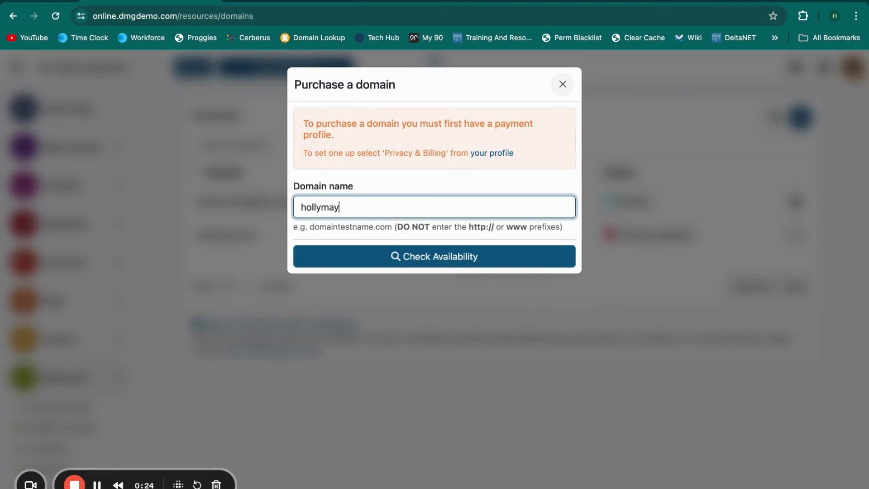
type("may.com")
left_click(483, 256)
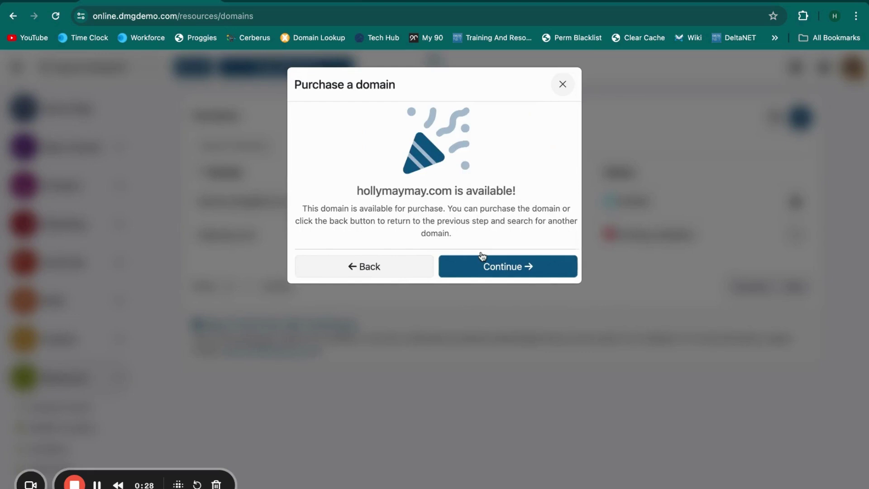
left_click(481, 269)
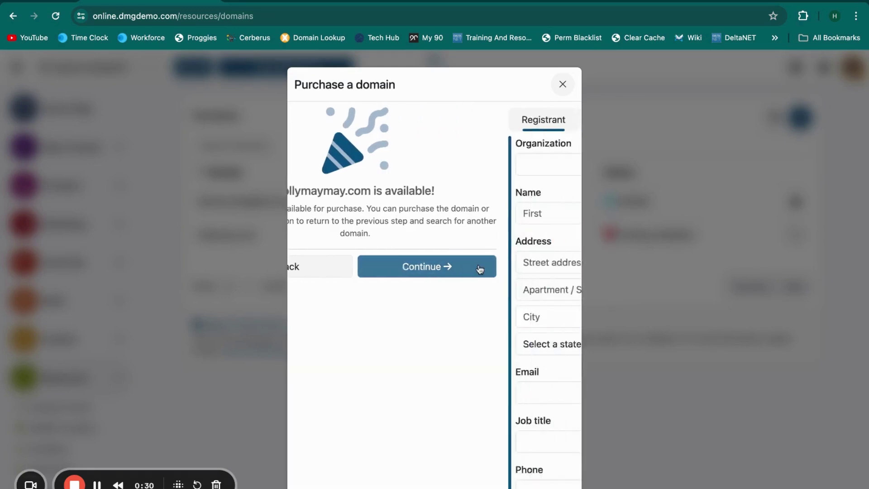
scroll(476, 268, "down", 5)
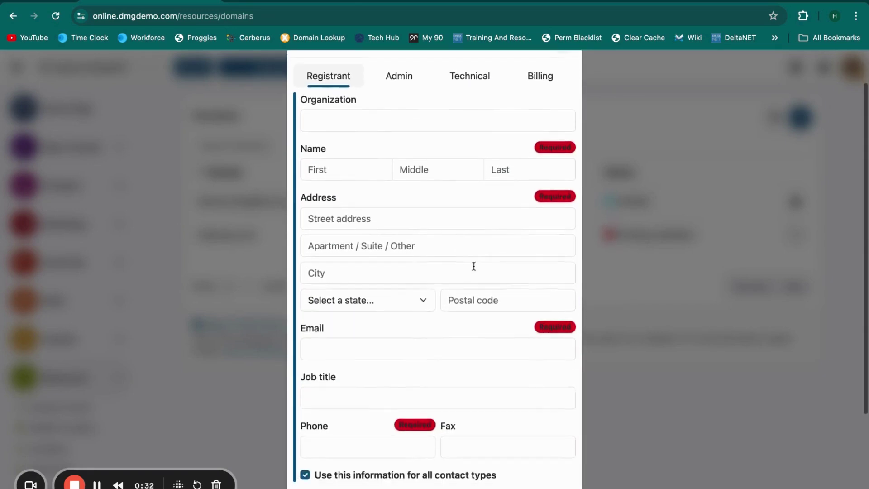